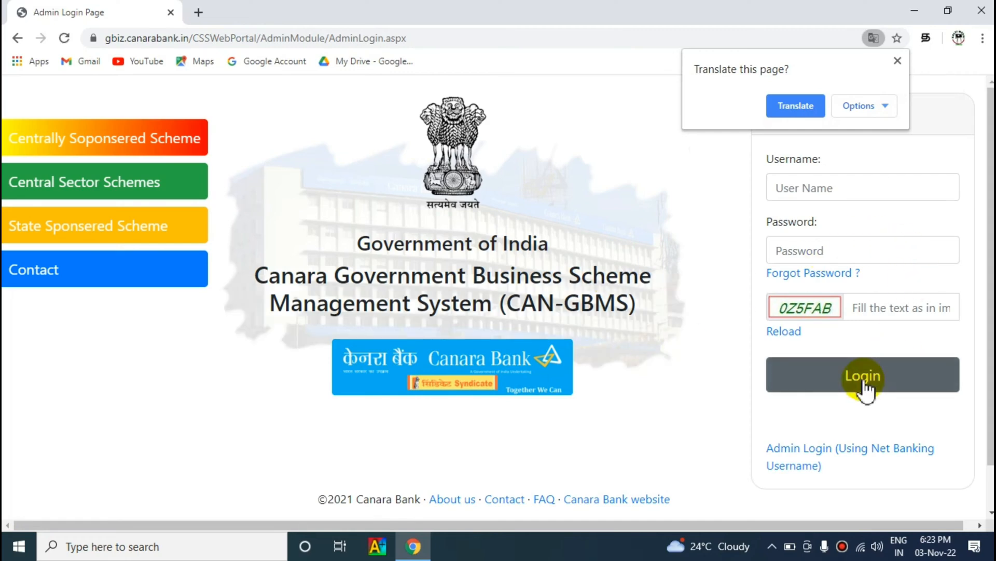
Step: Log in as admin through net banking, entering the admin user name and the shown captcha
left_click(831, 452)
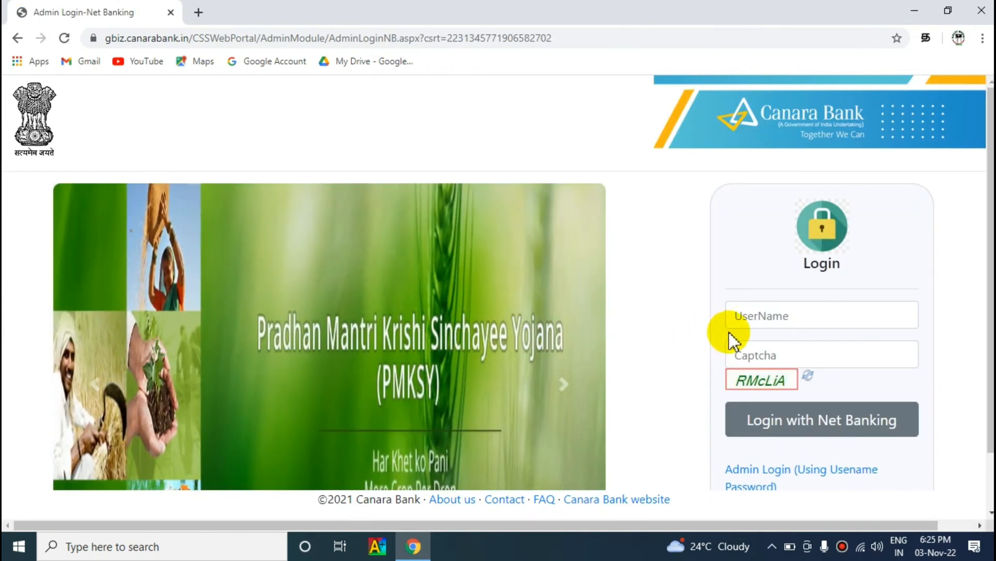
left_click(757, 316)
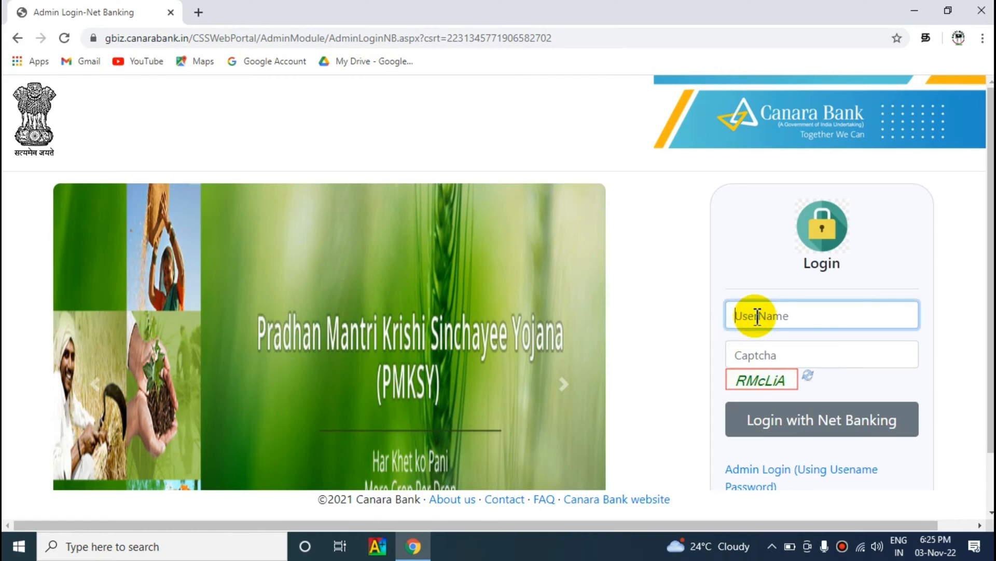
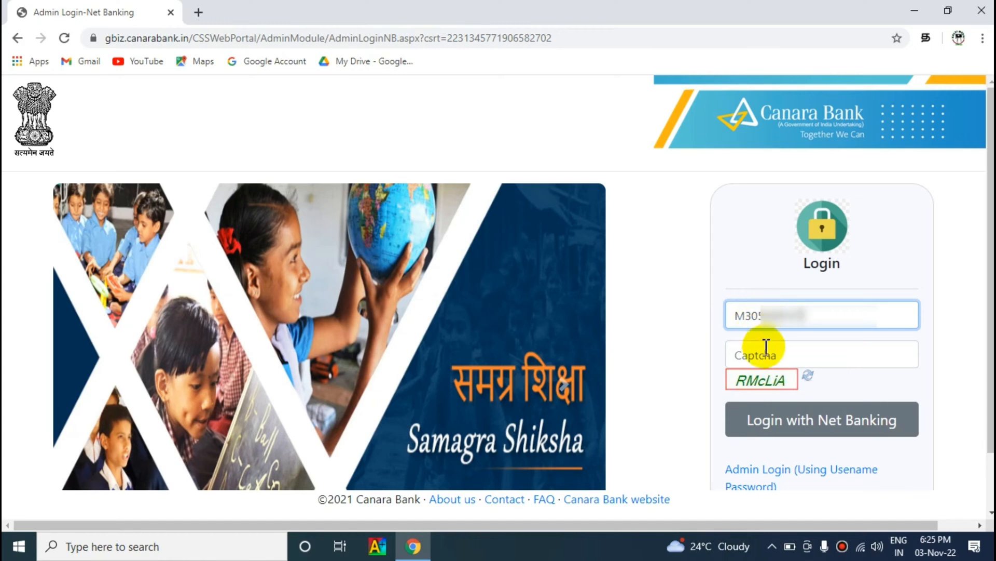
left_click(761, 354)
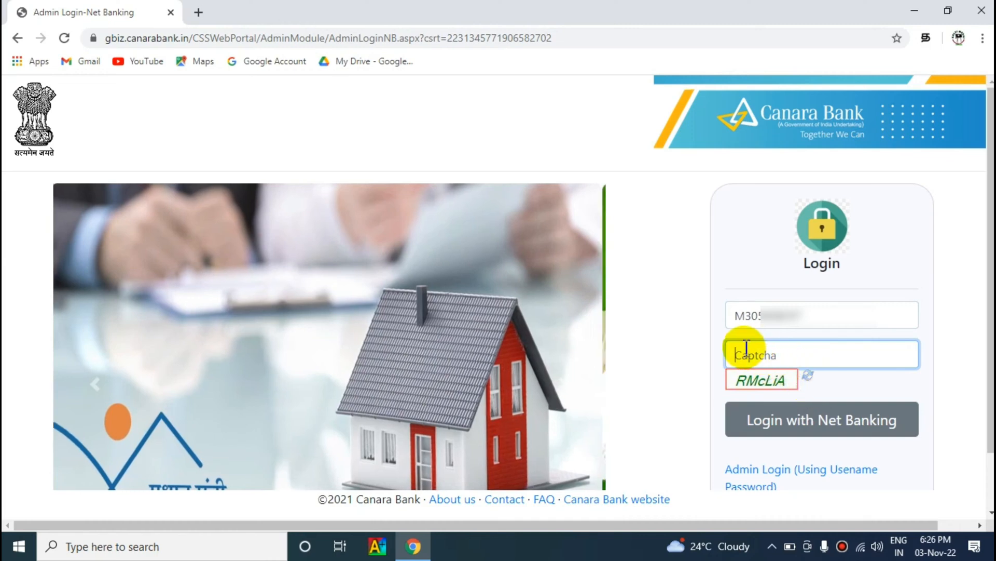
type("RM")
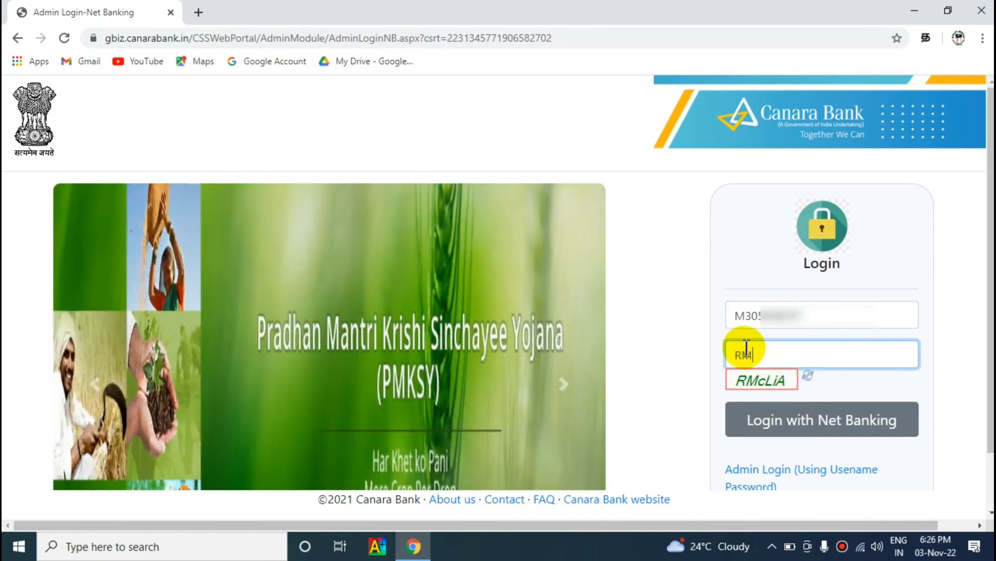
type("cL")
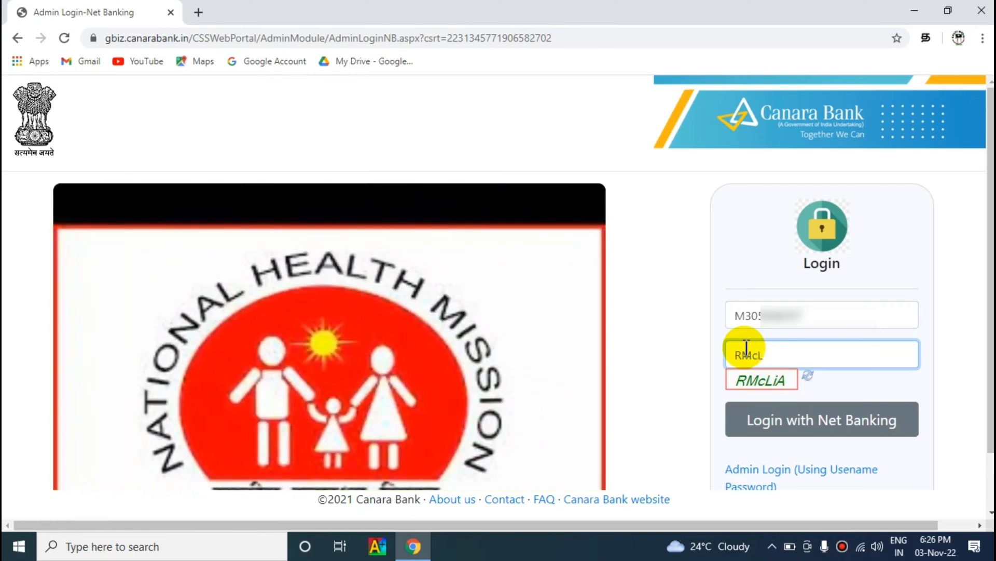
type("iA")
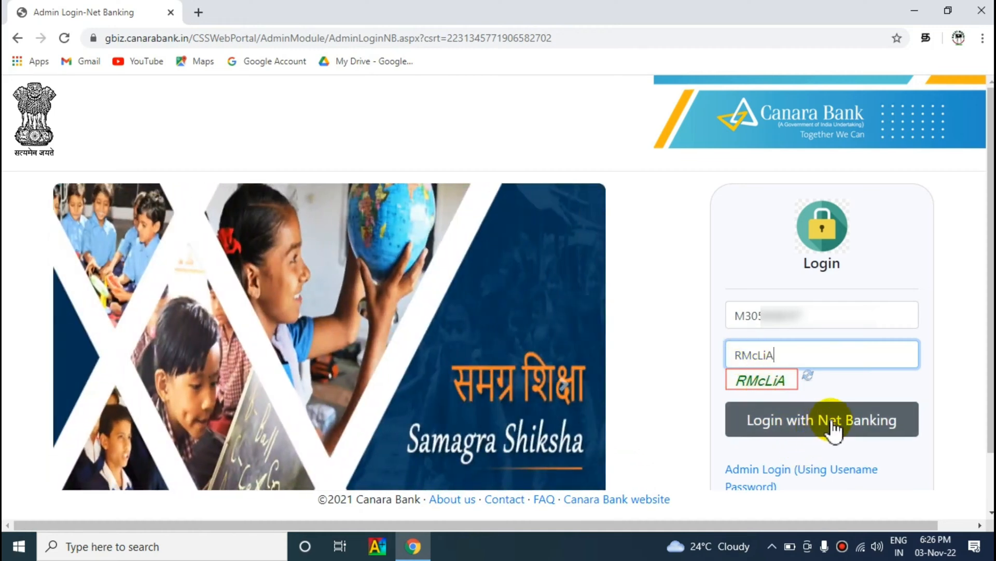
left_click(833, 423)
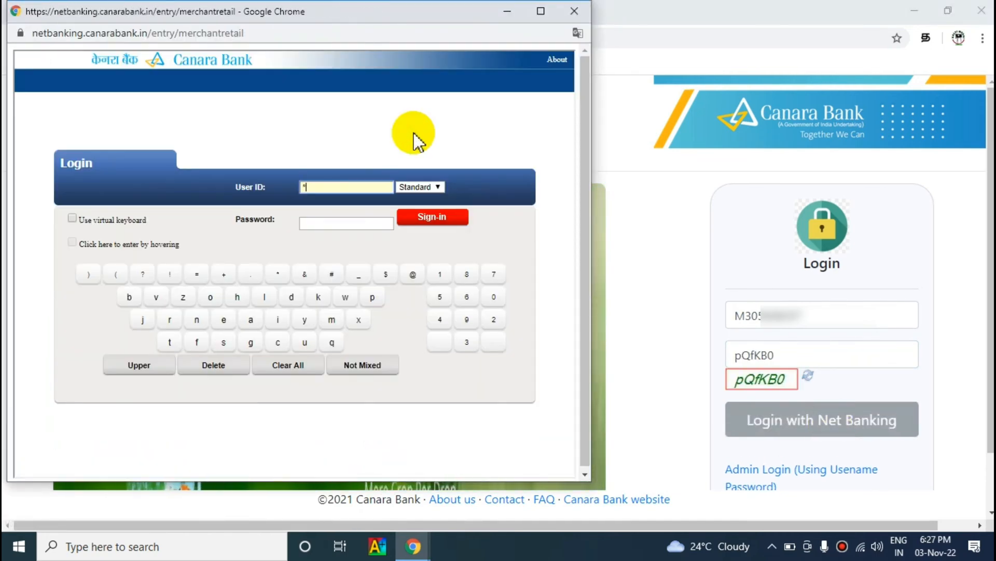
Step: Enter the net banking user ID and password in the popup and sign in
left_click(333, 186)
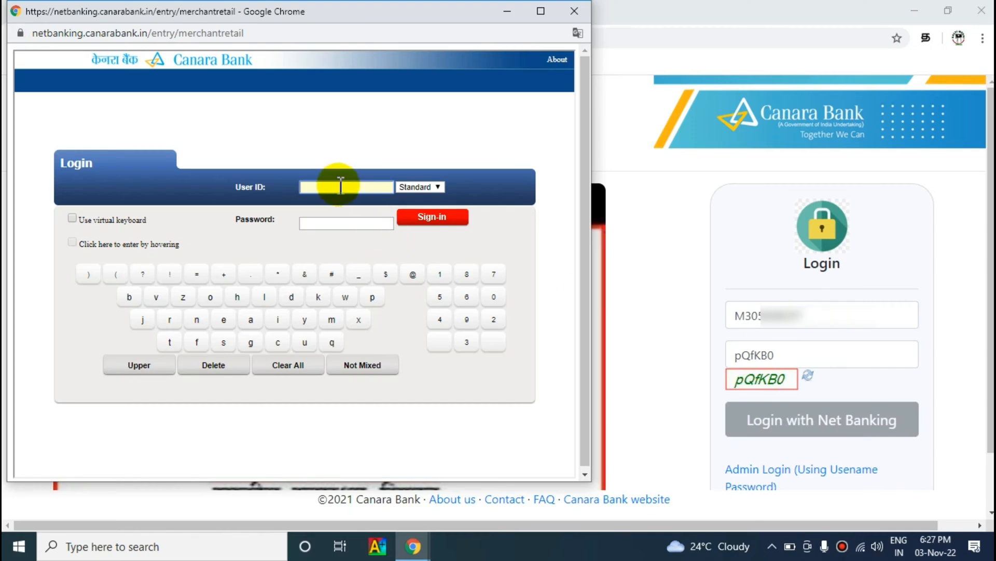
left_click(323, 226)
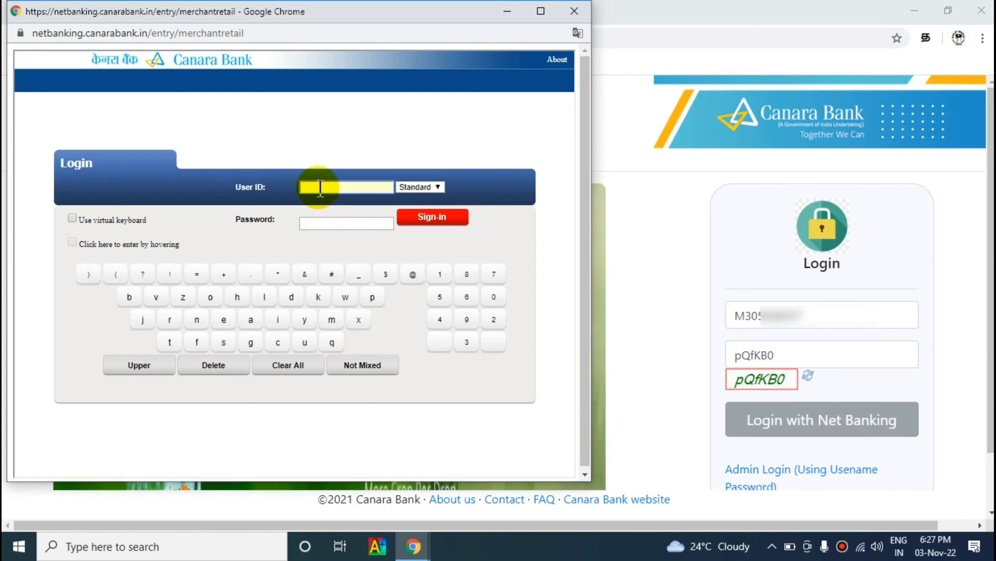
left_click(565, 208)
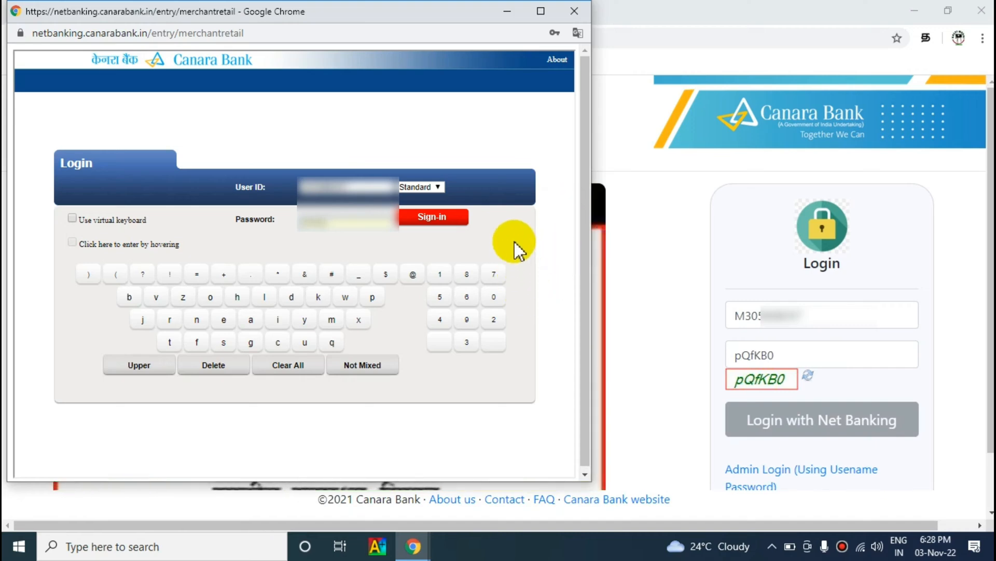
left_click(434, 220)
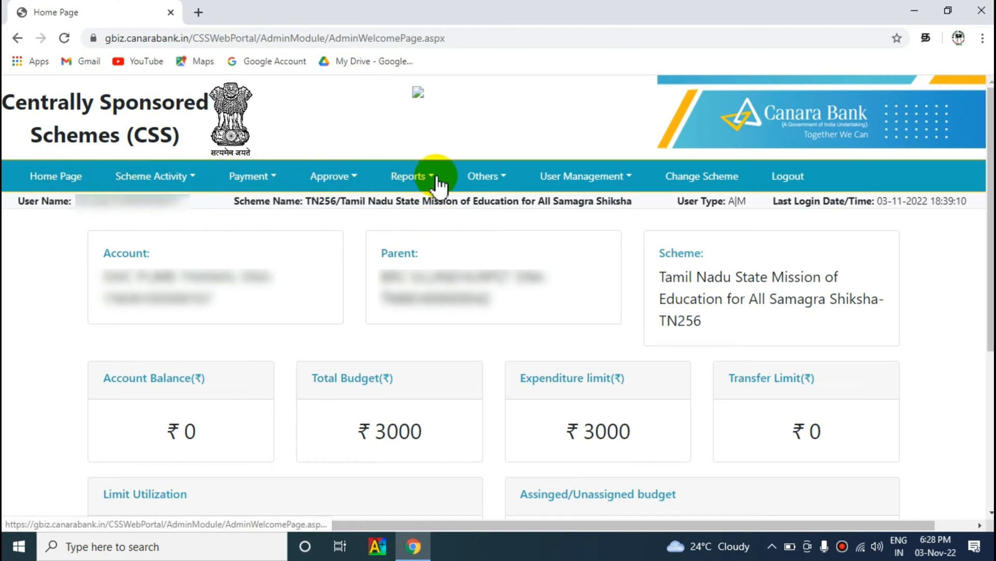
Step: Navigate to Payment > Vendor > Vendor Registration
left_click(258, 180)
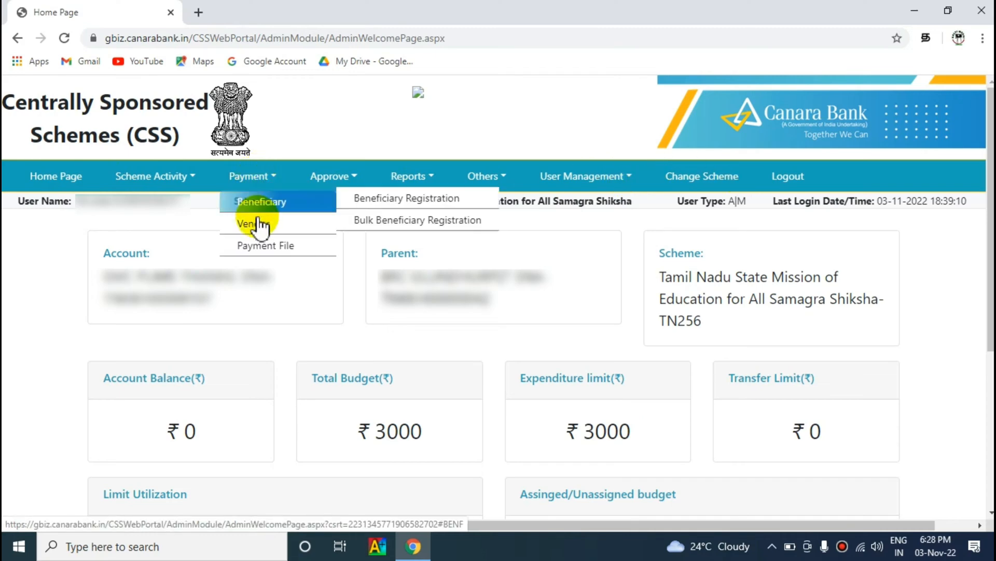
mouse_move(255, 226)
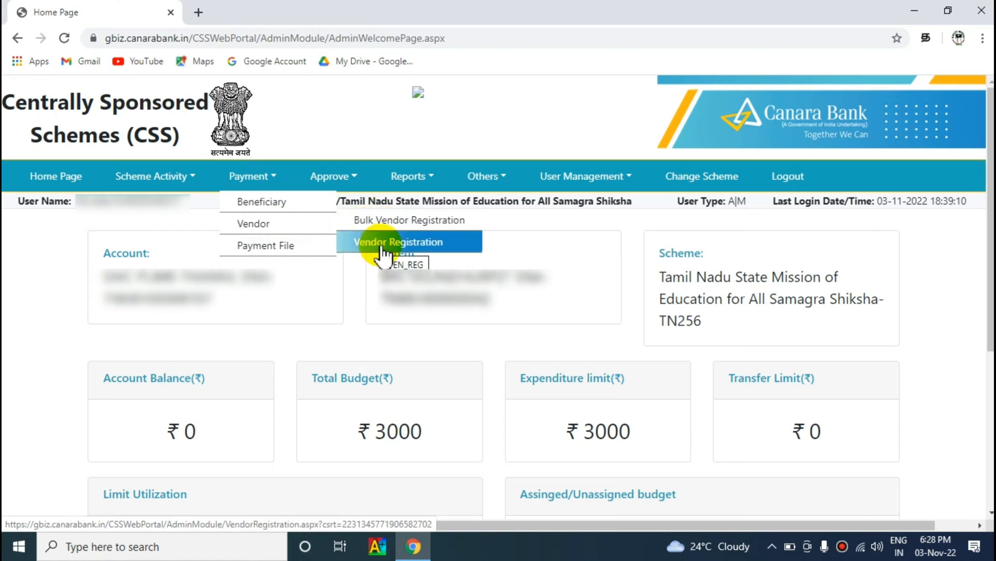
left_click(395, 251)
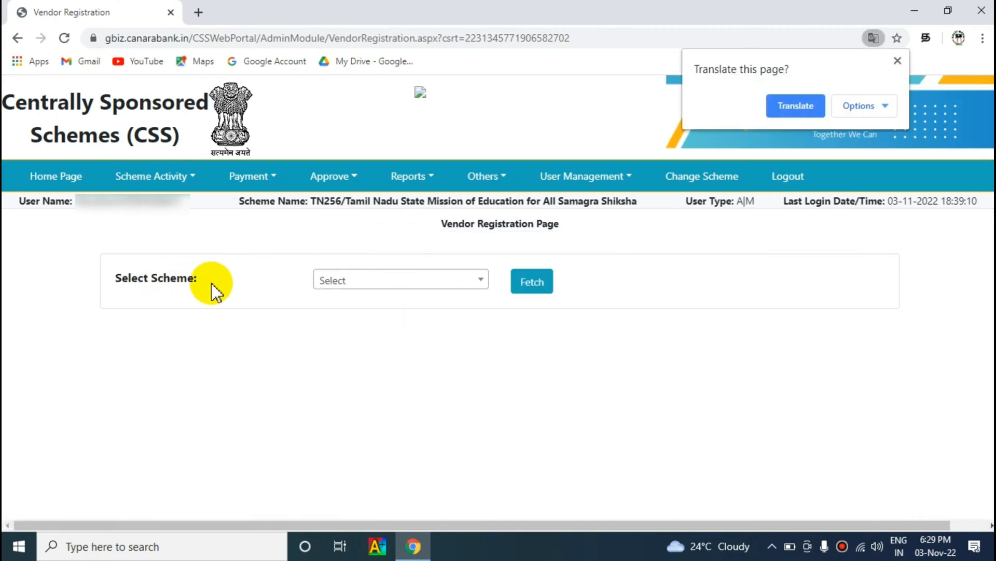
Step: Fetch the Tamil Nadu State Mission of Education for All Samagra Shiksha scheme's vendor list
left_click(473, 285)
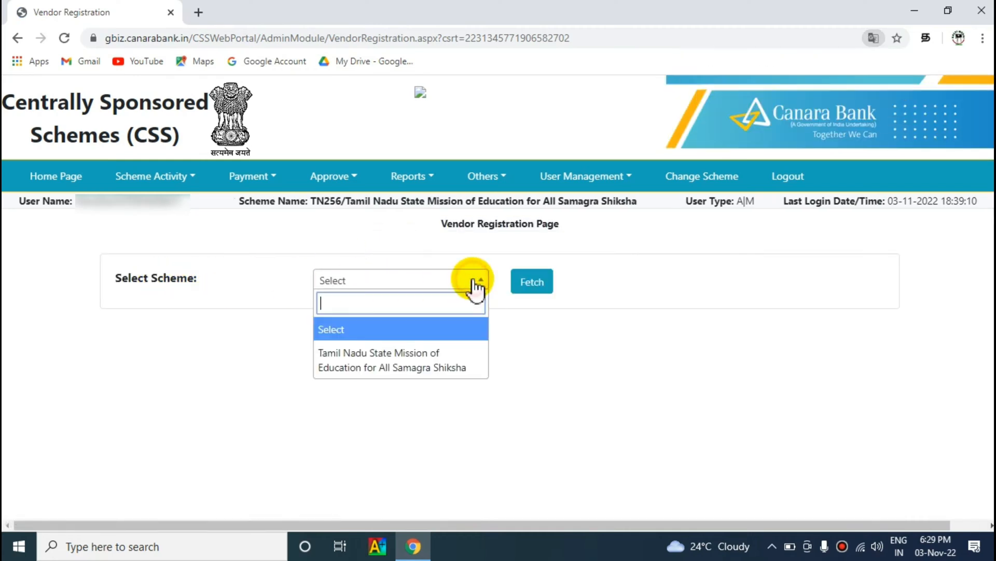
left_click(422, 376)
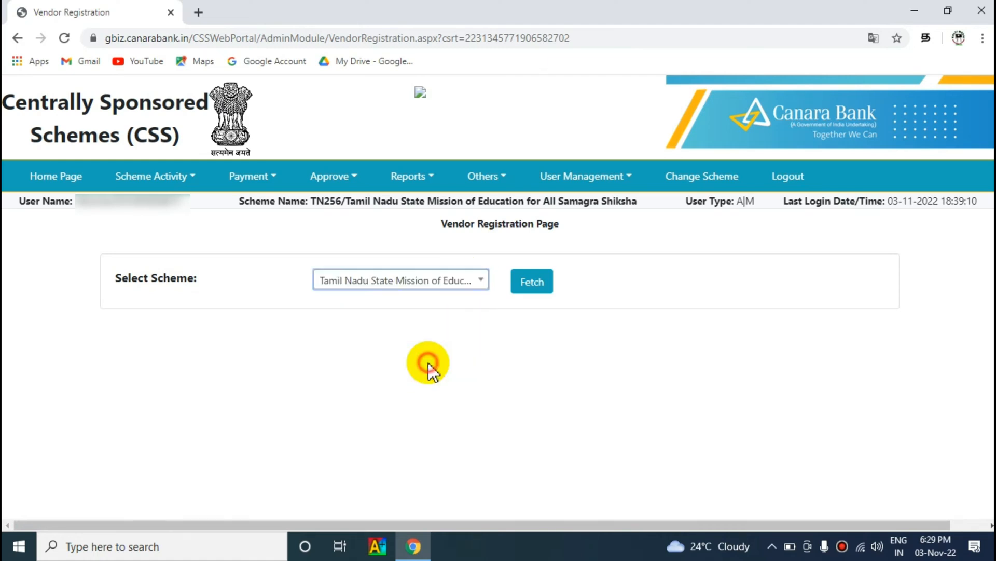
left_click(533, 294)
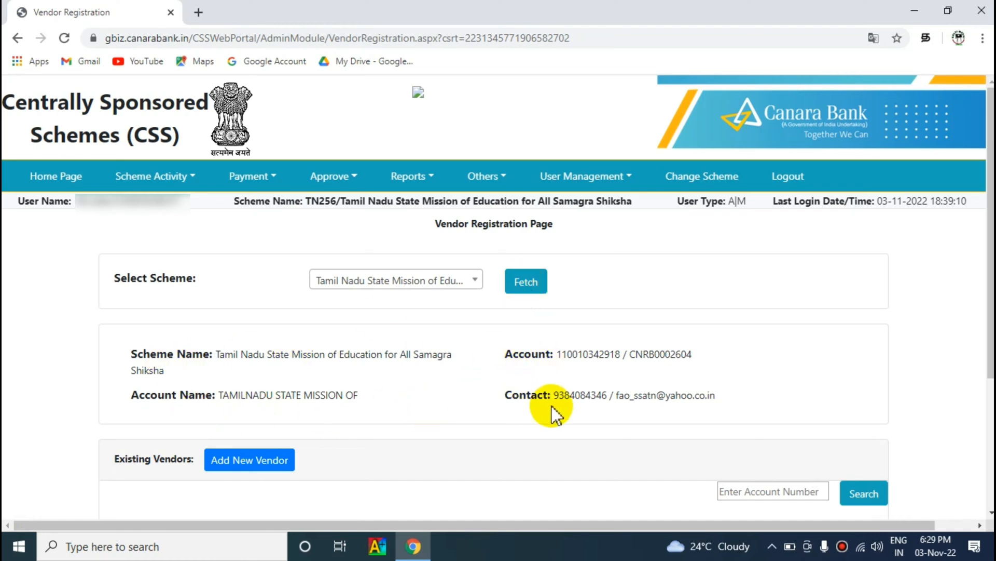
left_click_drag(991, 290, 991, 404)
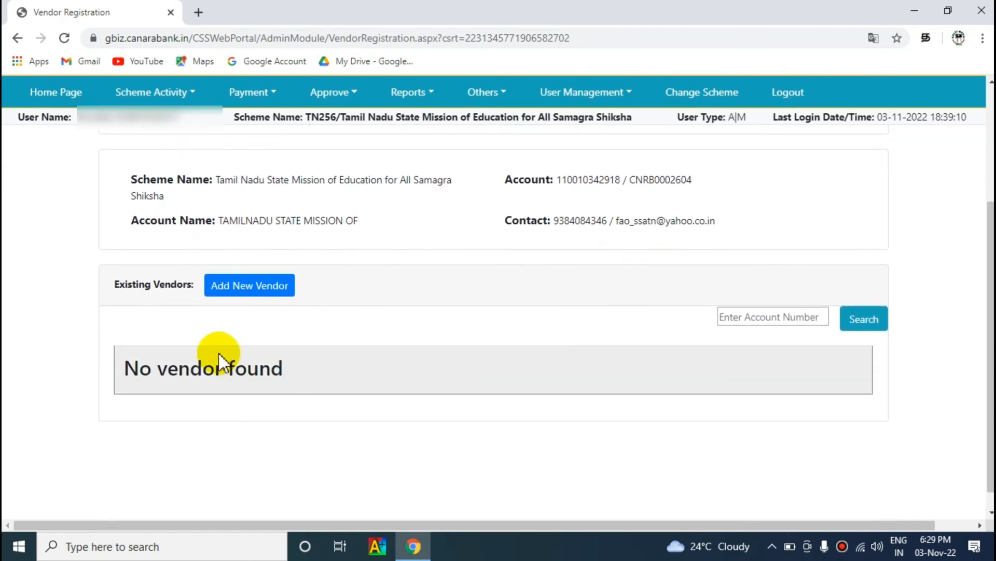
Step: Add a new vendor with its bank account number and IFSC code IDIB000T186, then proceed
left_click(259, 293)
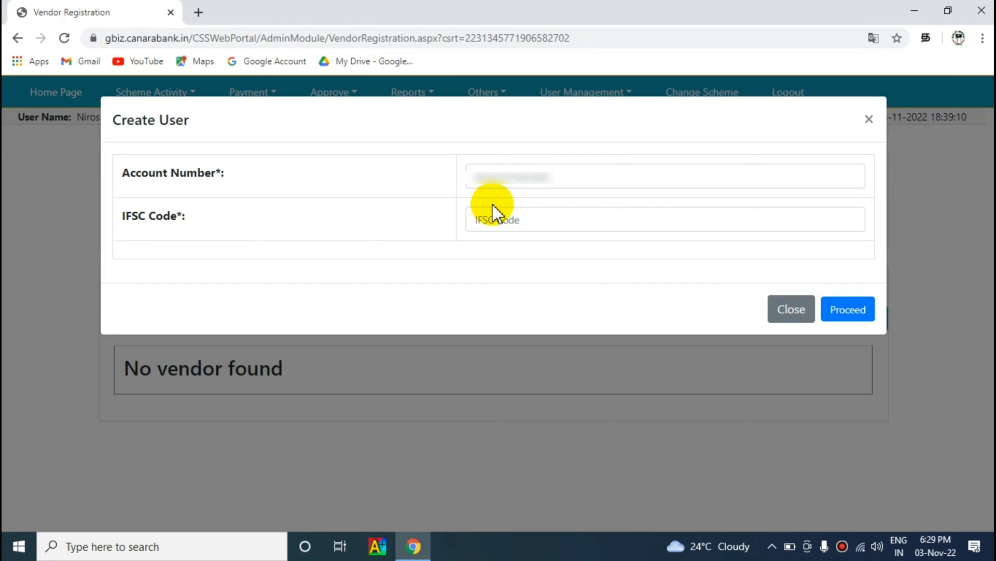
left_click(499, 219)
type("IDIB000T186")
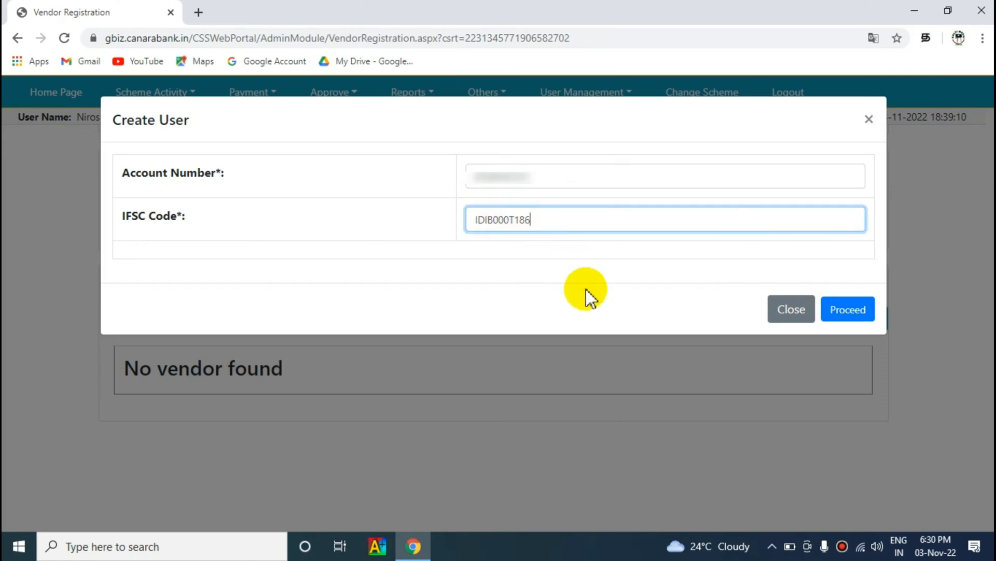
left_click(848, 311)
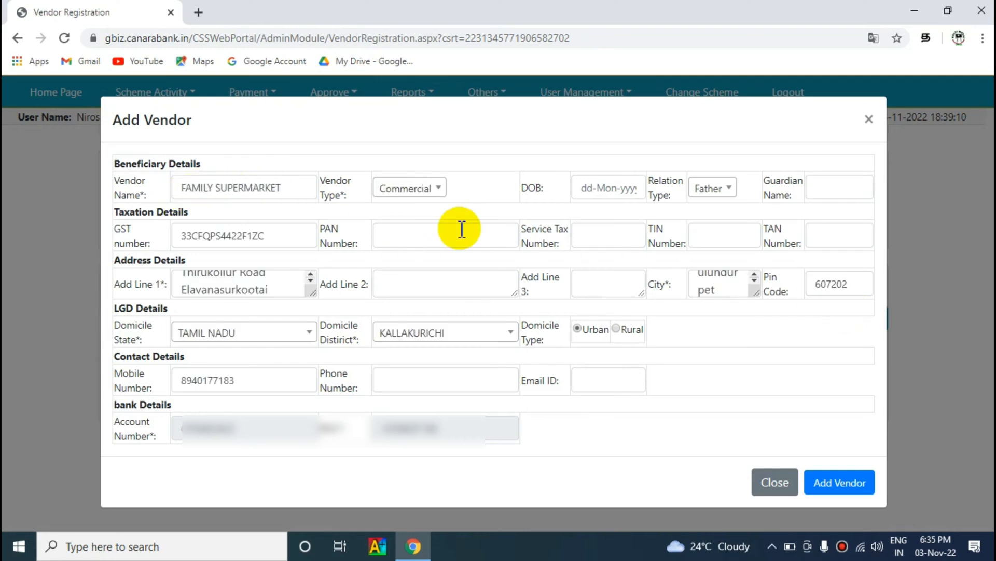
Step: Fill FAMILY SUPERMARKET's form: Commercial type, city, pin code, domicile TAMIL NADU, district KALLAKURICHI
left_click(296, 194)
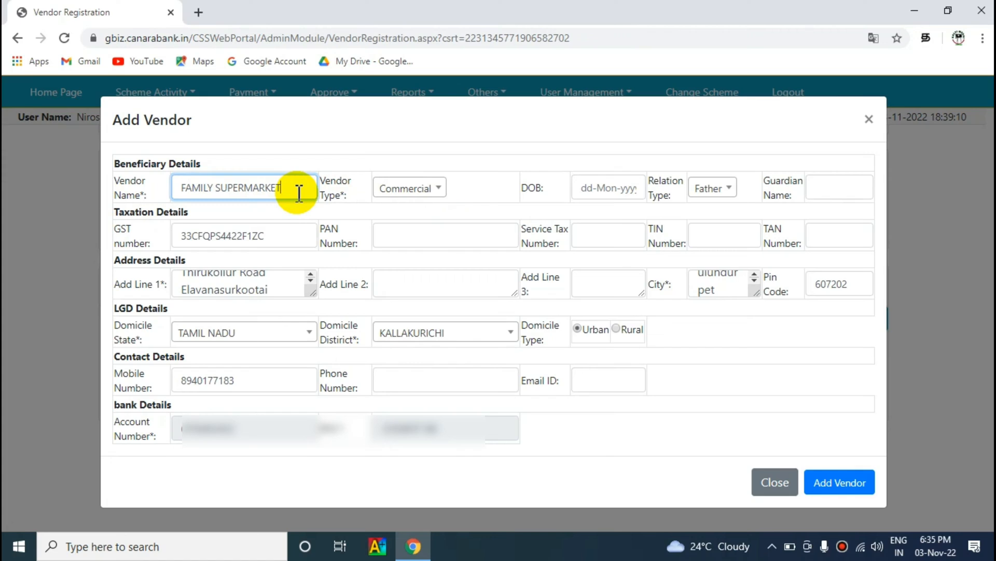
left_click(438, 190)
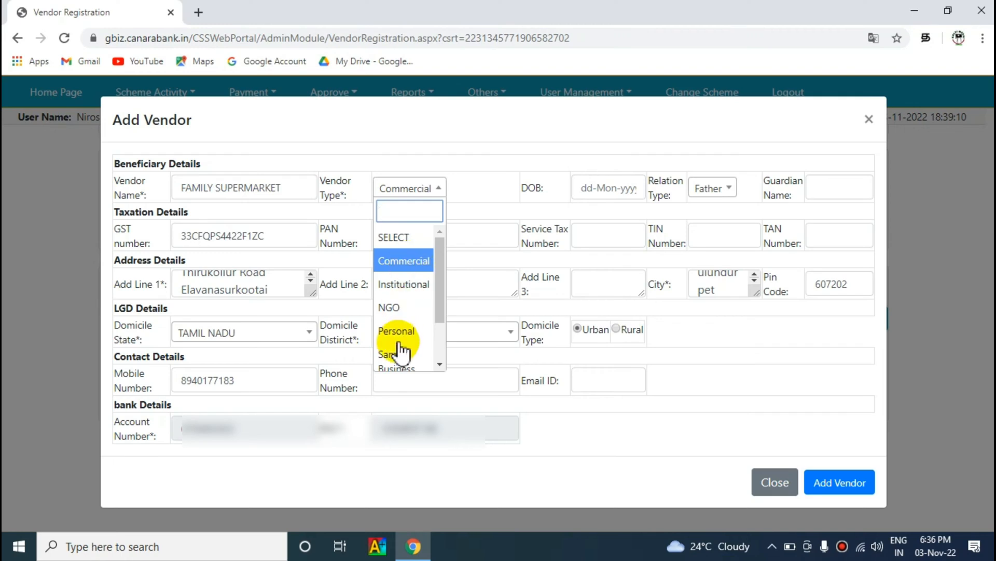
left_click(573, 130)
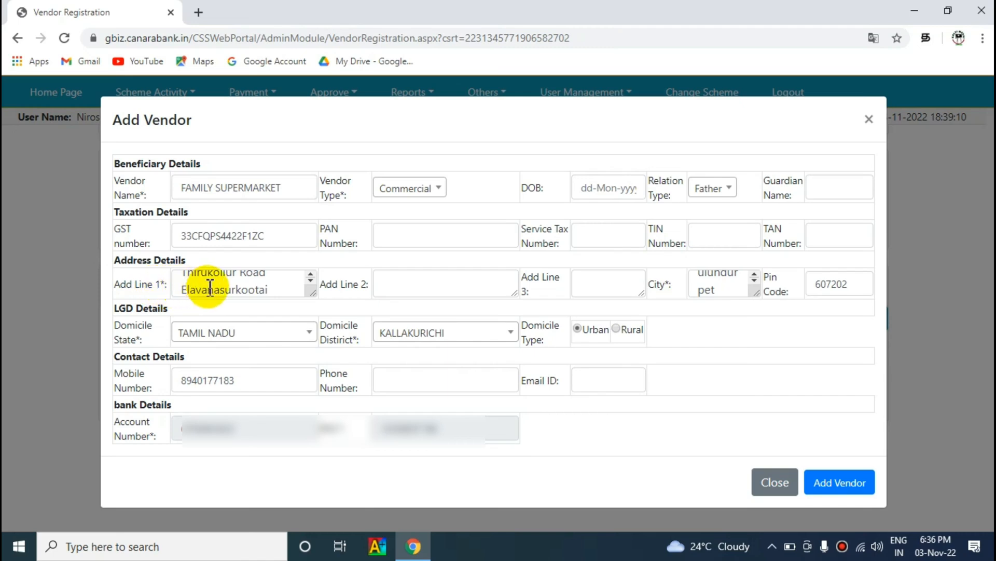
left_click(725, 288)
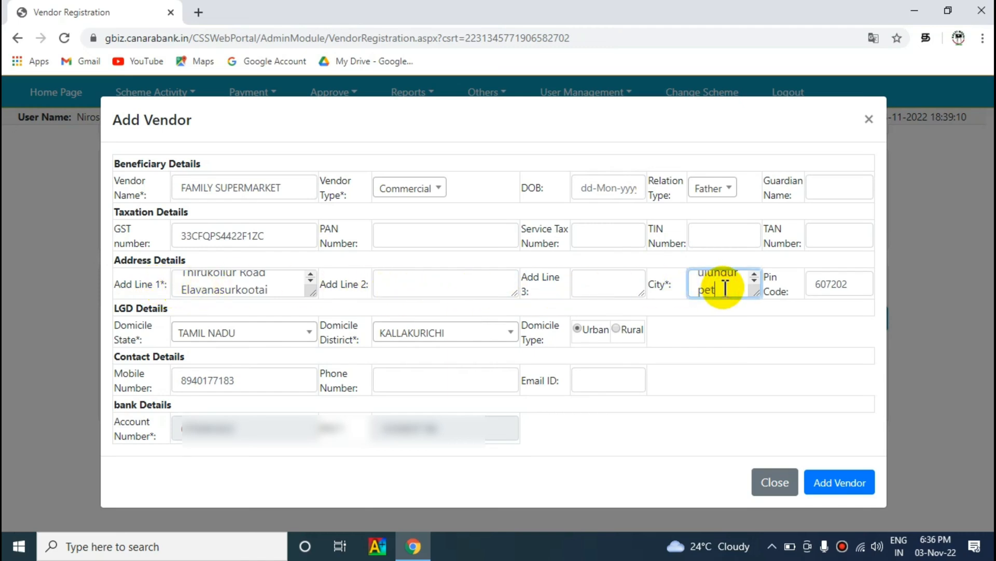
left_click(855, 285)
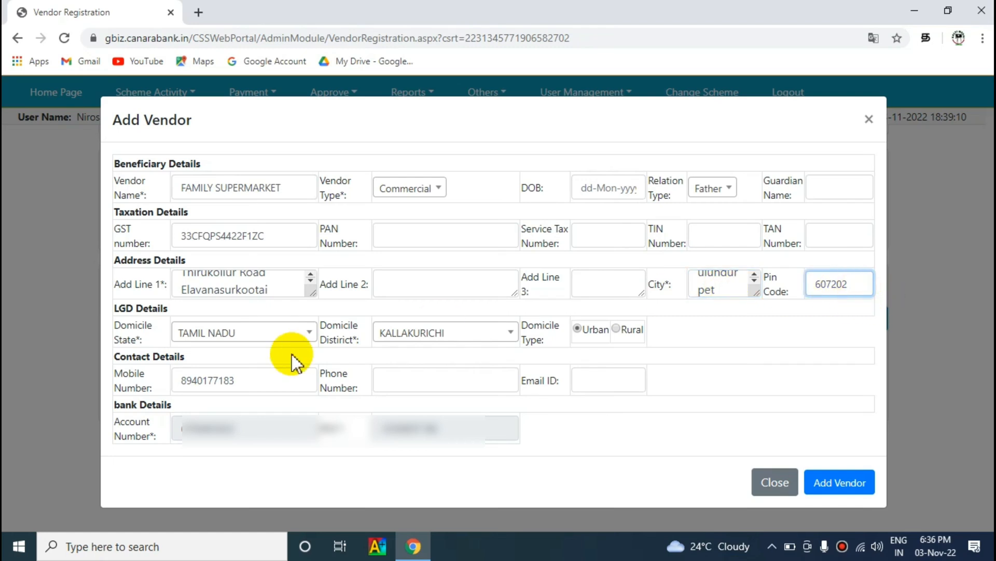
left_click(255, 339)
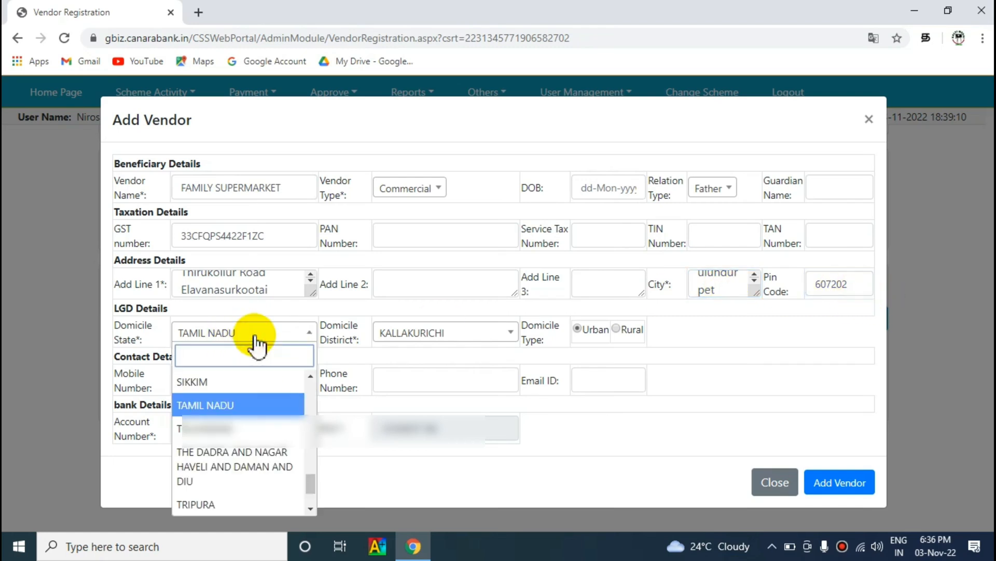
left_click(425, 338)
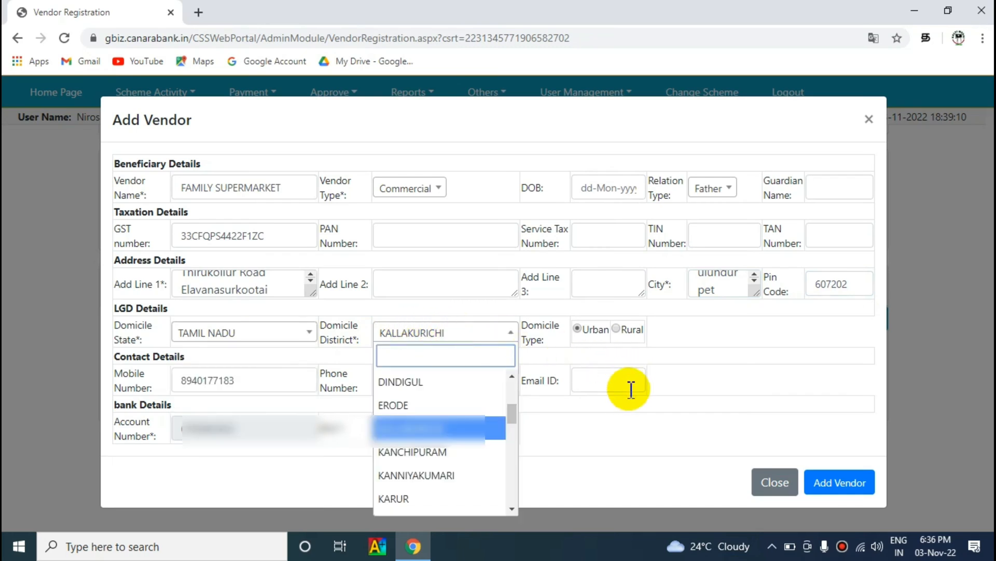
left_click(627, 421)
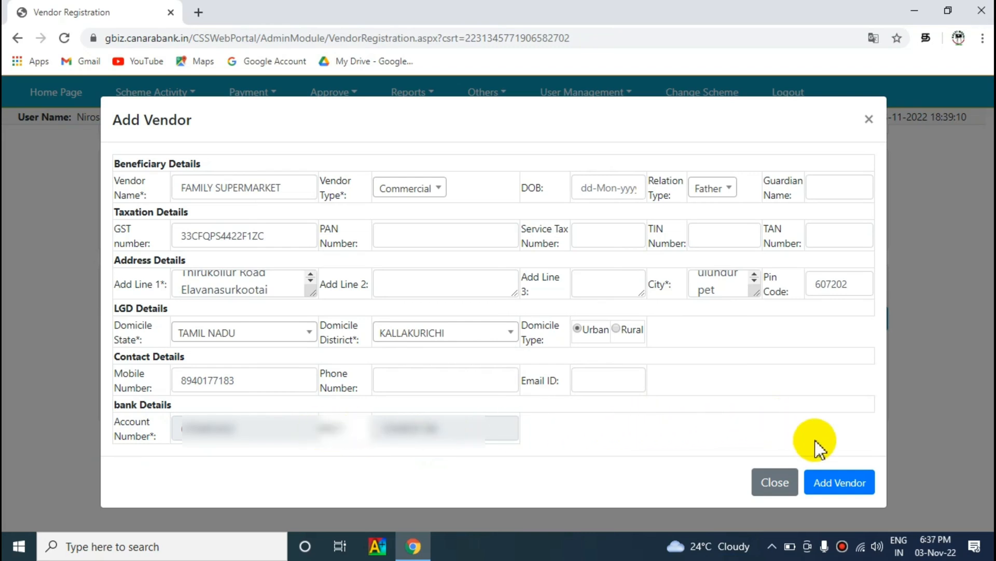
Step: Submit the FAMILY SUPERMARKET vendor and close the 'Vendor is added' confirmation
left_click(837, 485)
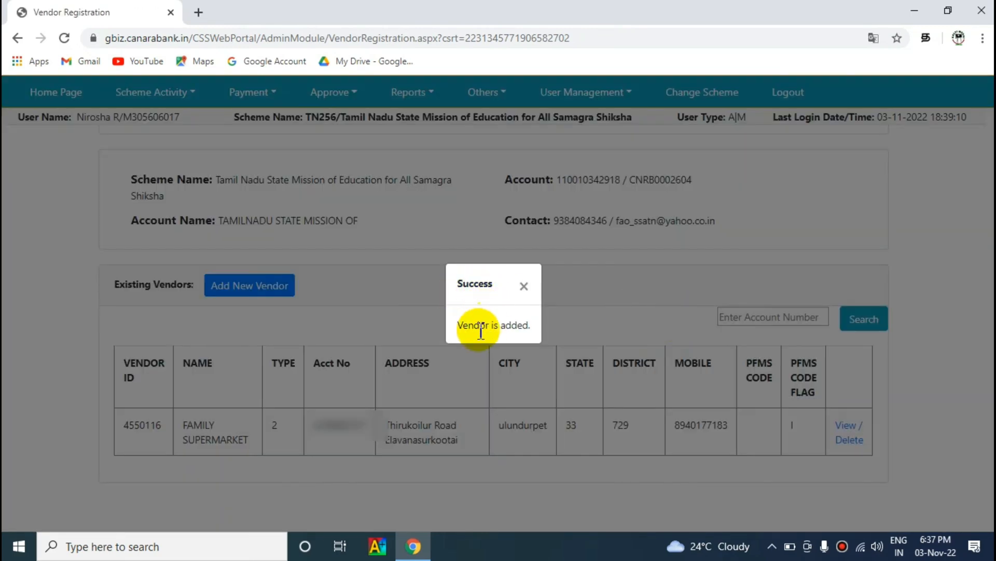
left_click(524, 285)
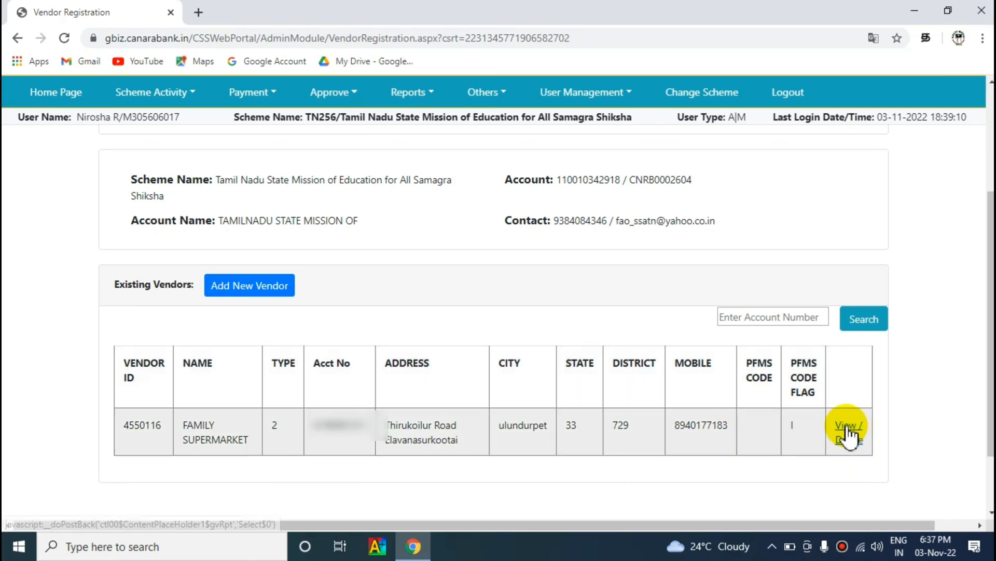
left_click(848, 428)
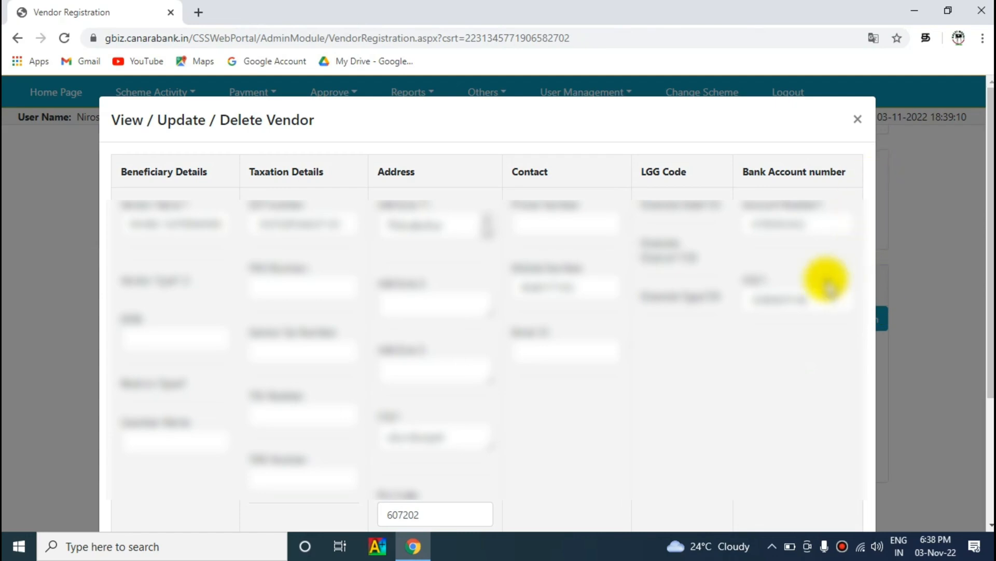
left_click(810, 294)
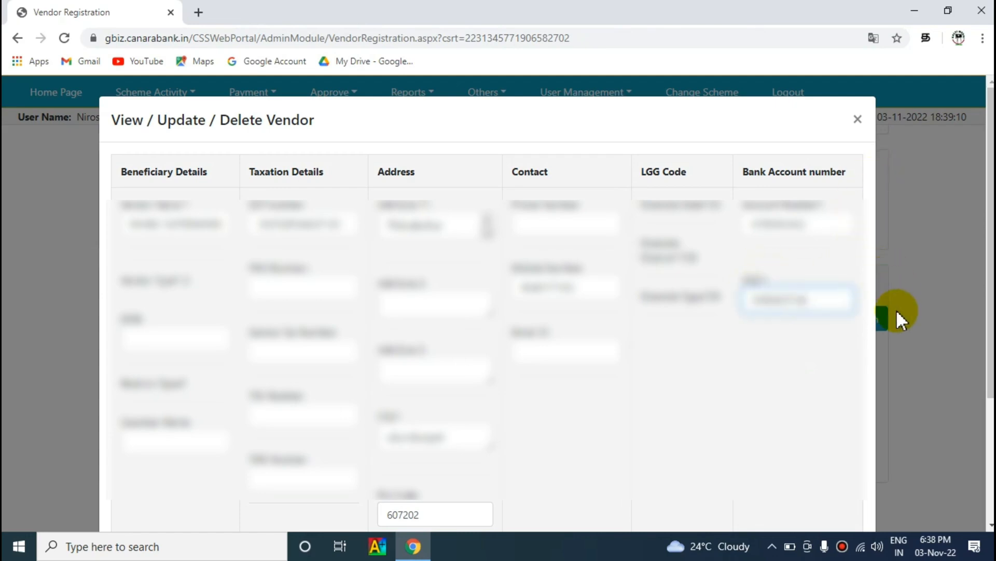
scroll(896, 310, "down", 3)
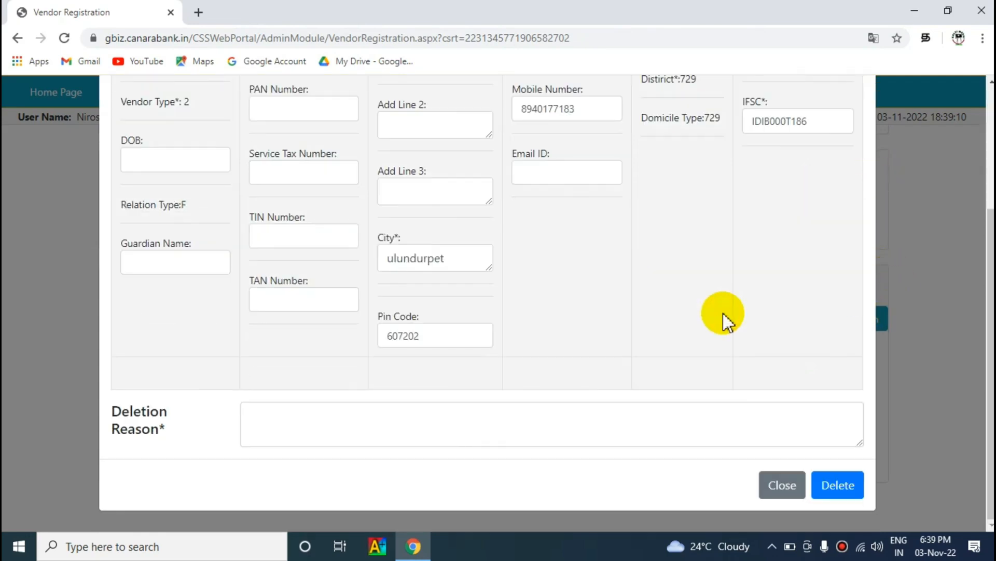
left_click(306, 422)
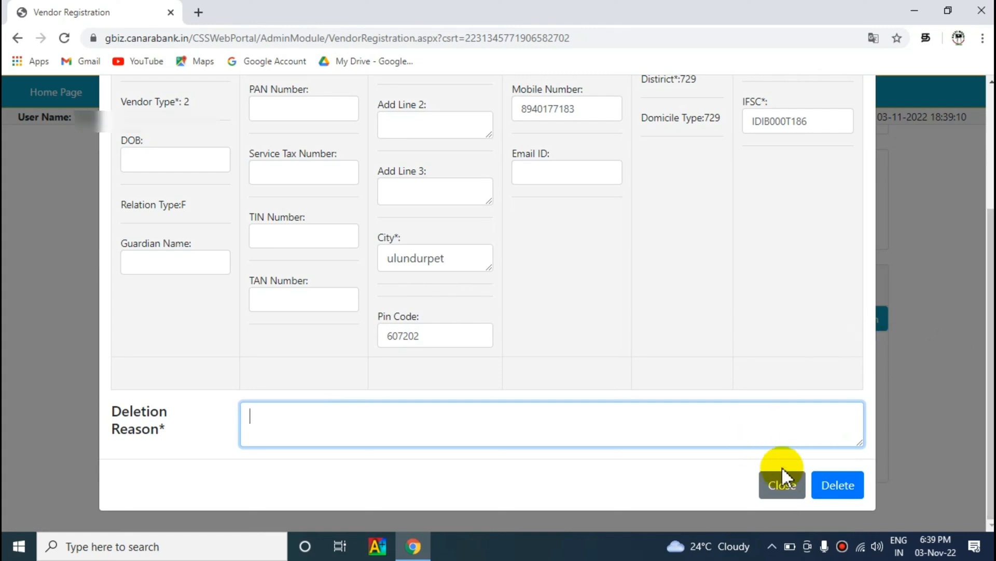
left_click(782, 485)
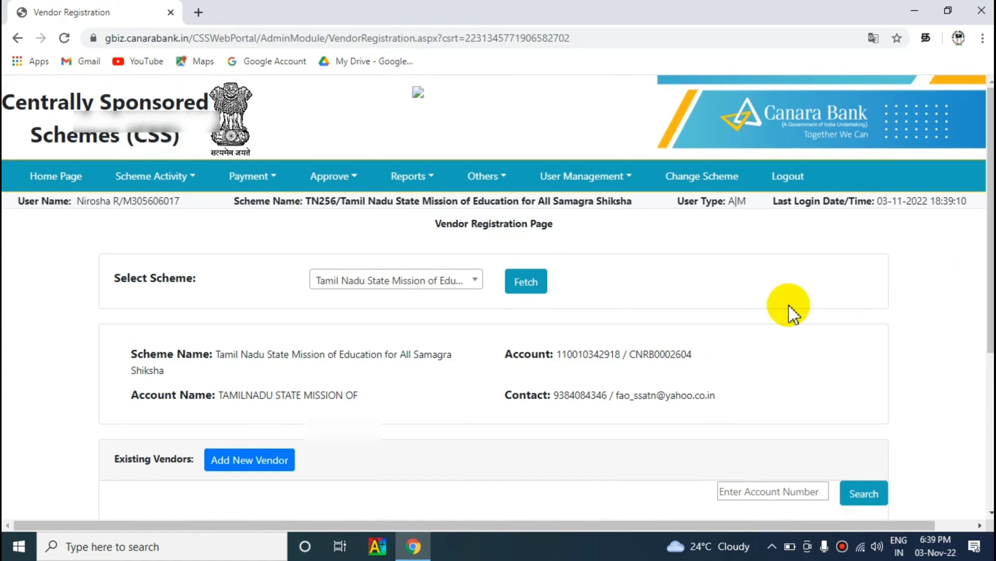
Step: Log out of the maker session and go back to the login page
left_click(787, 183)
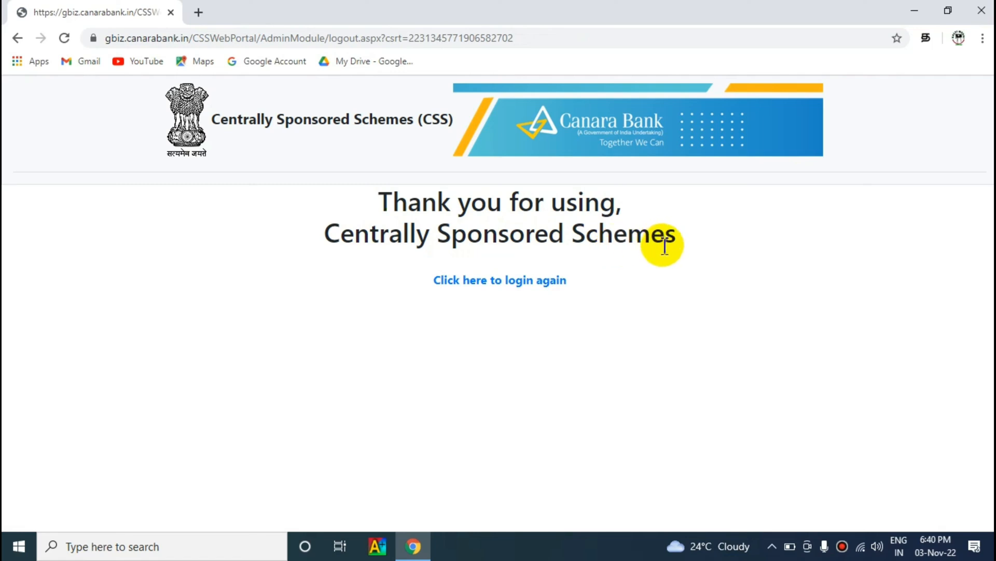
left_click(529, 291)
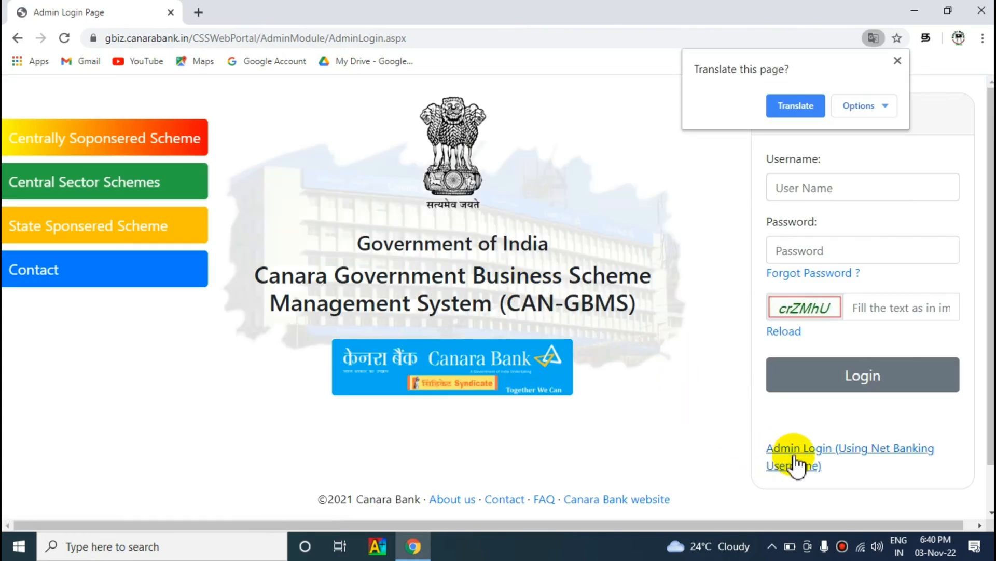
Step: Start the checker's admin login via net banking, entering the username and captcha
left_click(829, 461)
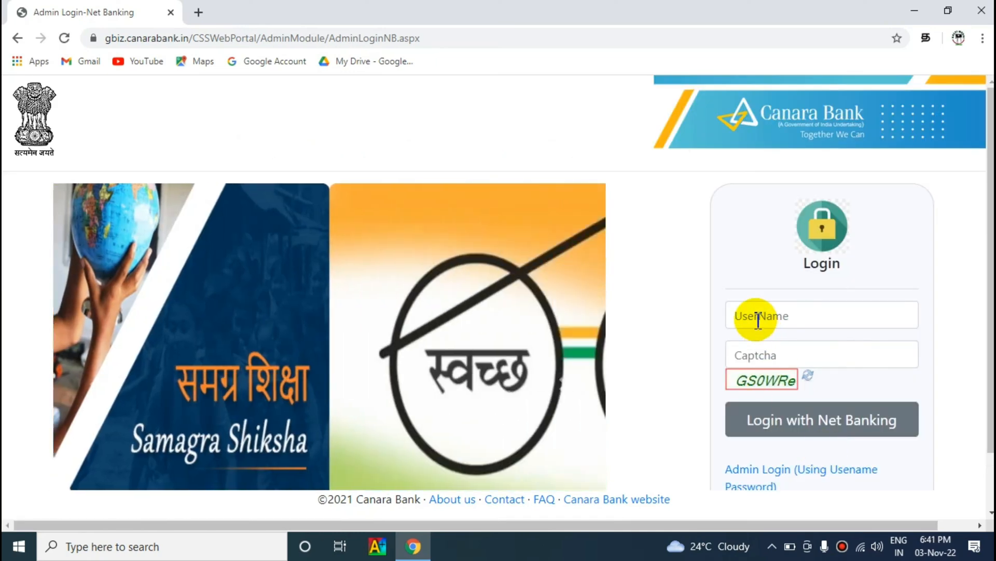
left_click(758, 319)
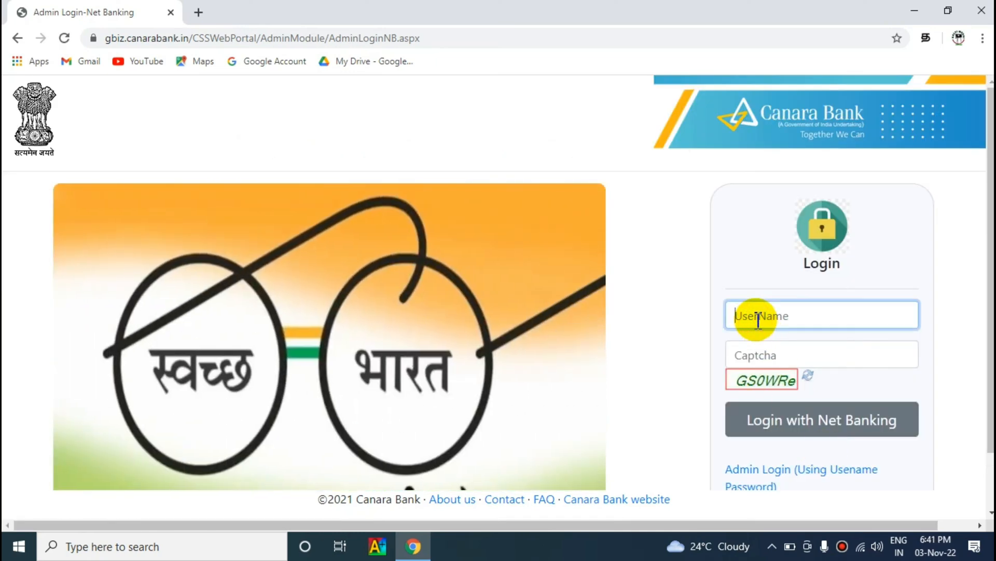
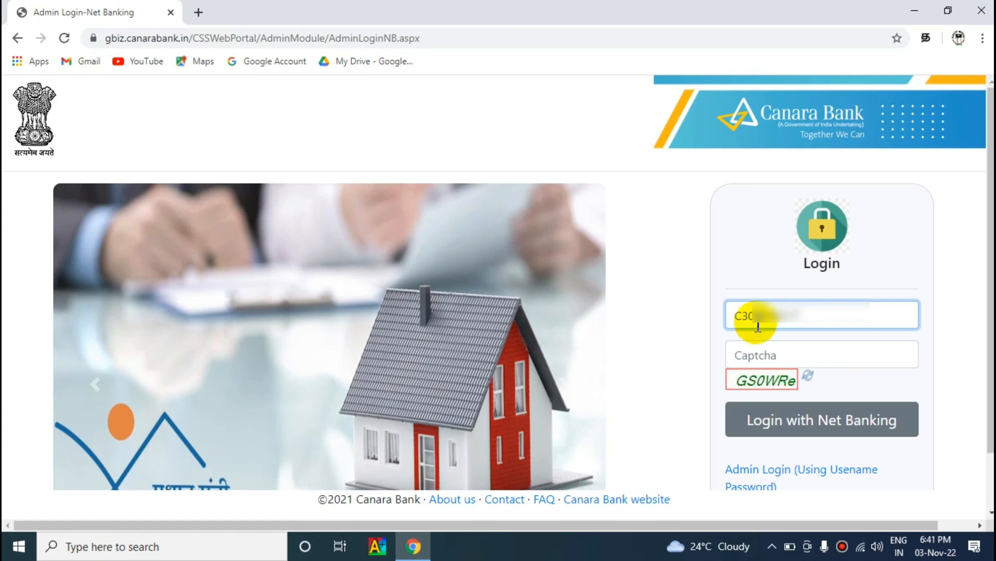
left_click(760, 357)
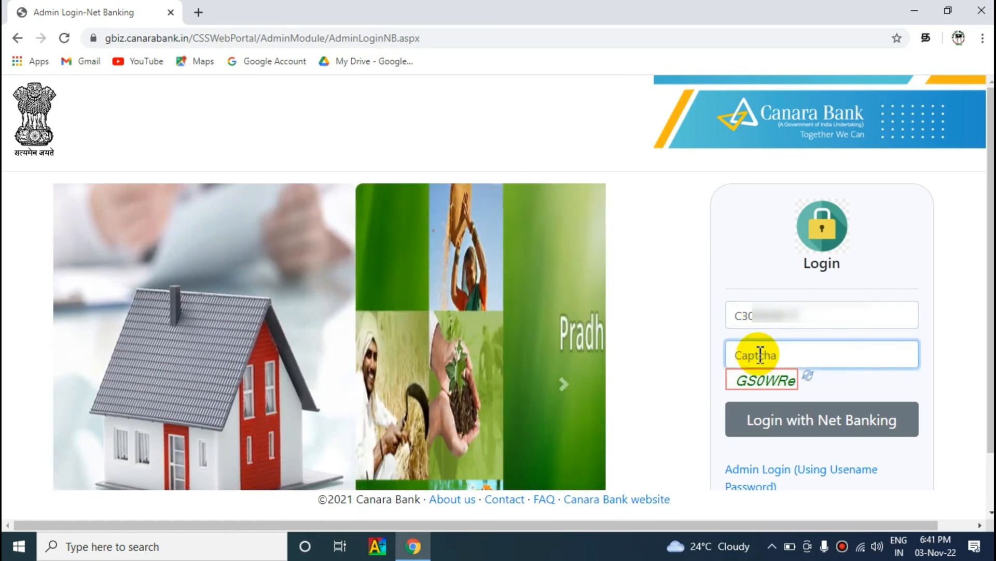
type("G")
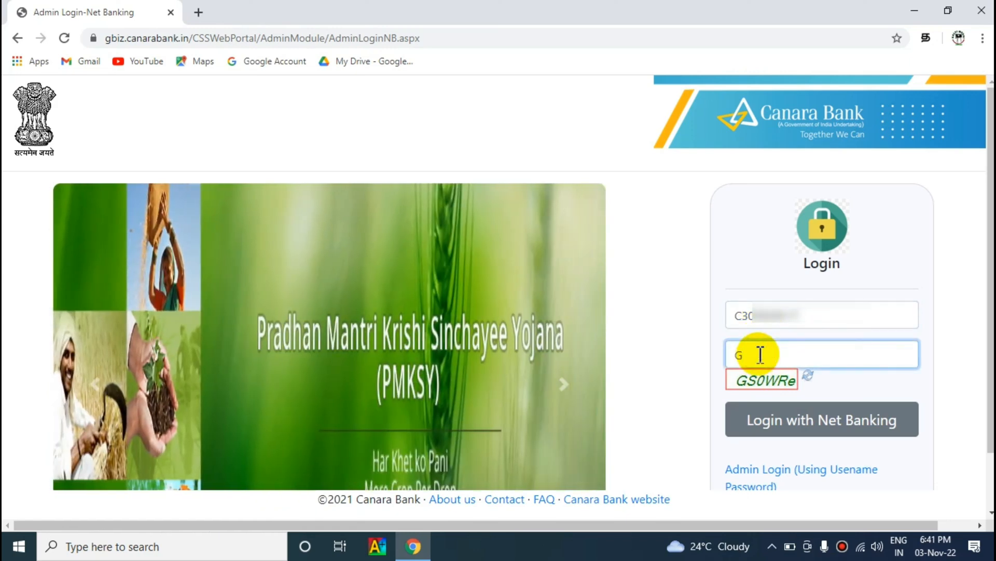
type("S0WRe")
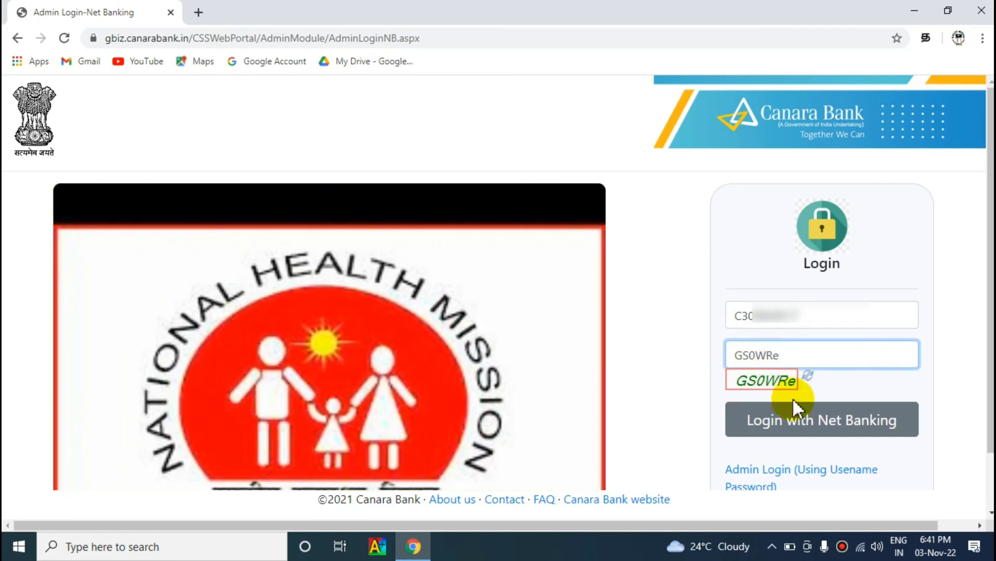
left_click(827, 422)
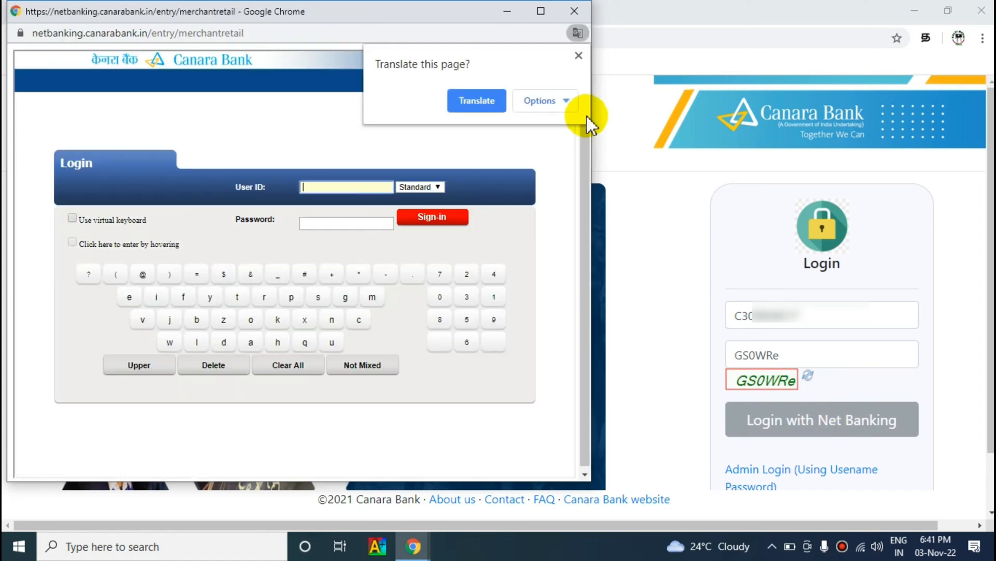
Step: Dismiss the Translate prompt and sign in to Net Banking with the checker's credentials
left_click(578, 57)
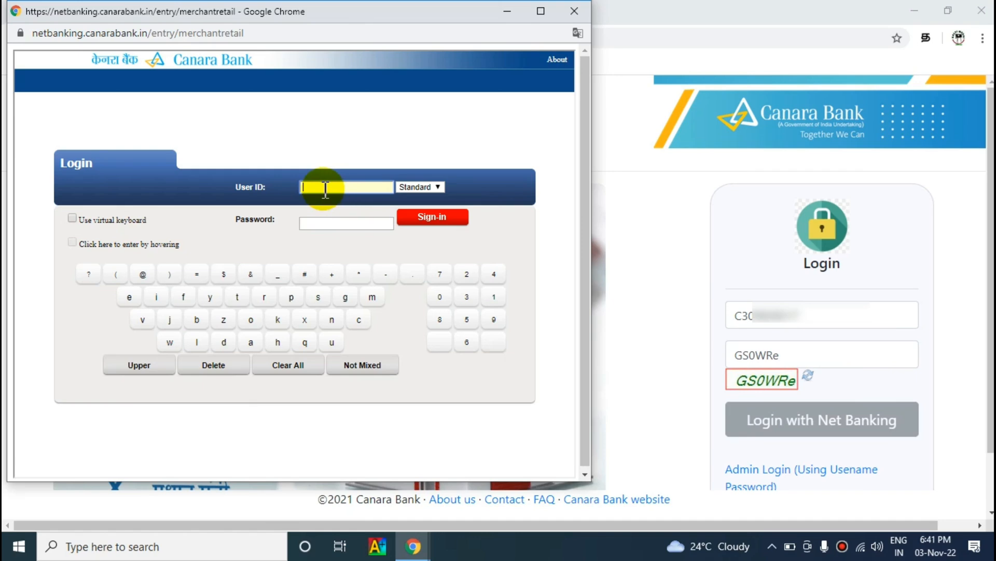
left_click(429, 218)
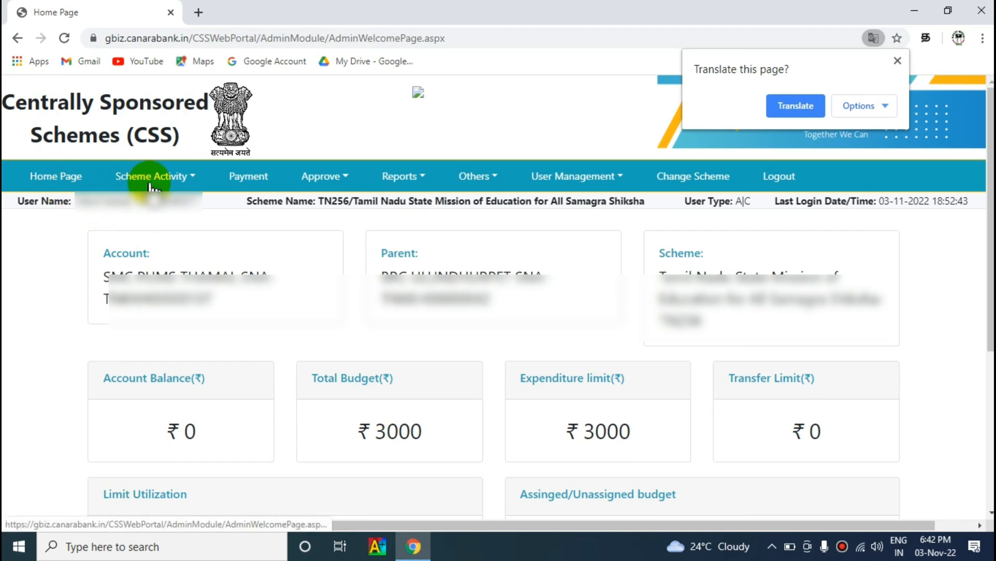
Step: Go to Approve > Payment > Vendor to reach the Approve Vendor/Bulk vendor page
left_click(336, 183)
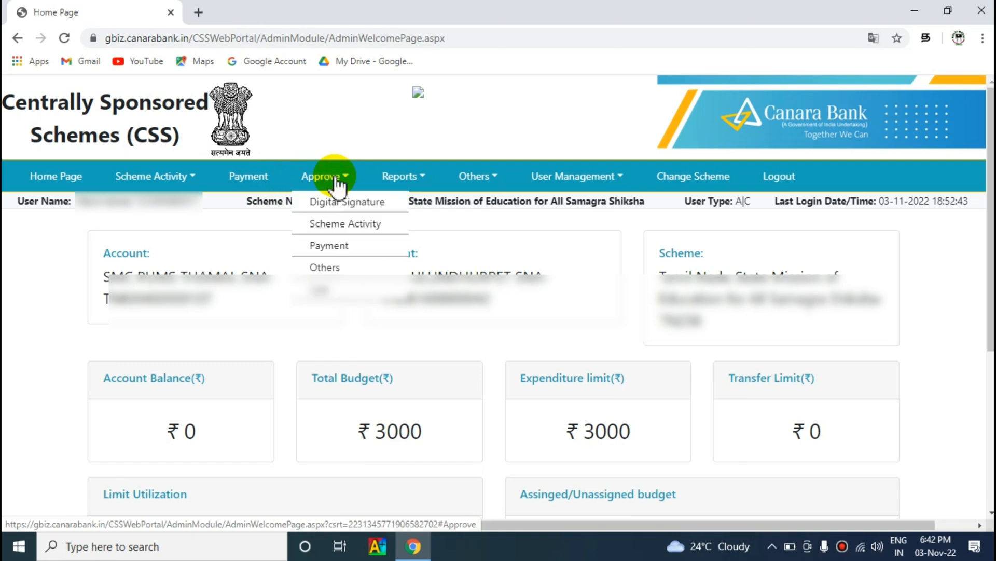
mouse_move(335, 258)
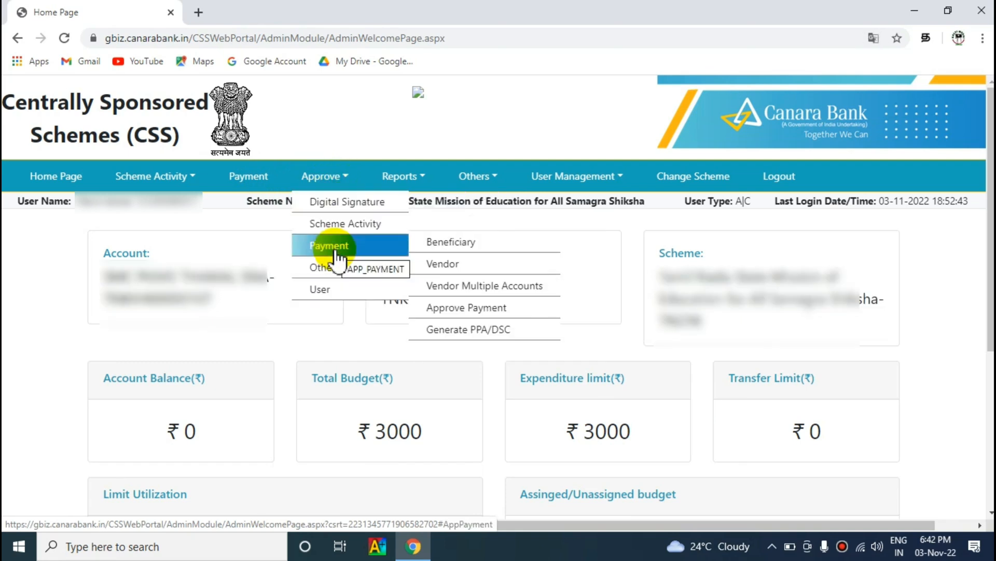
left_click(435, 268)
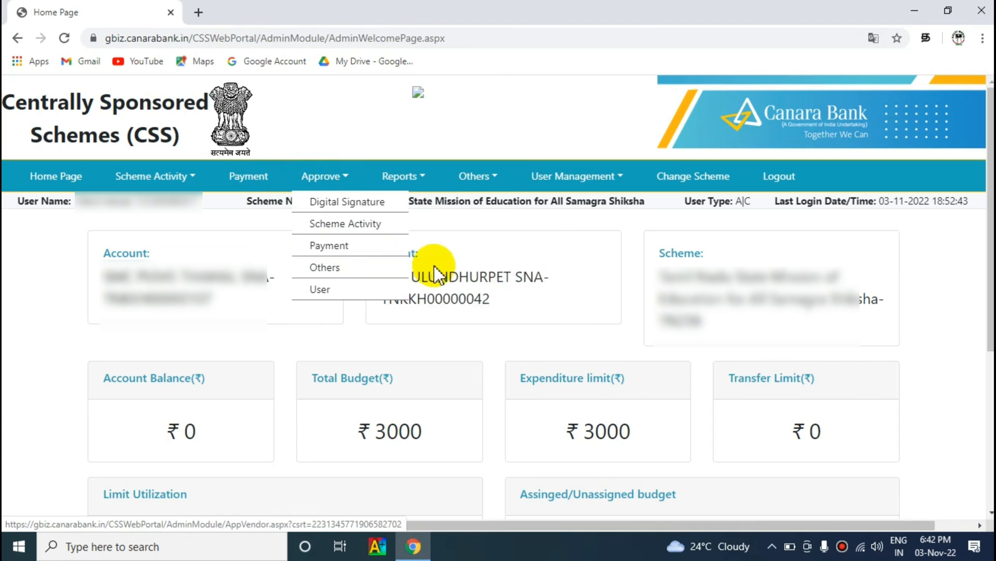
mouse_move(379, 250)
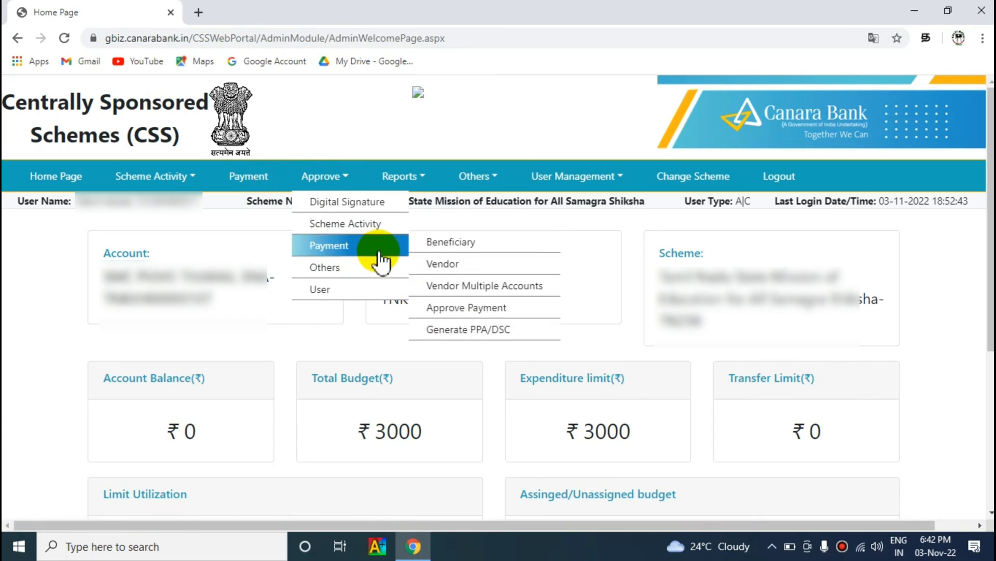
left_click(443, 265)
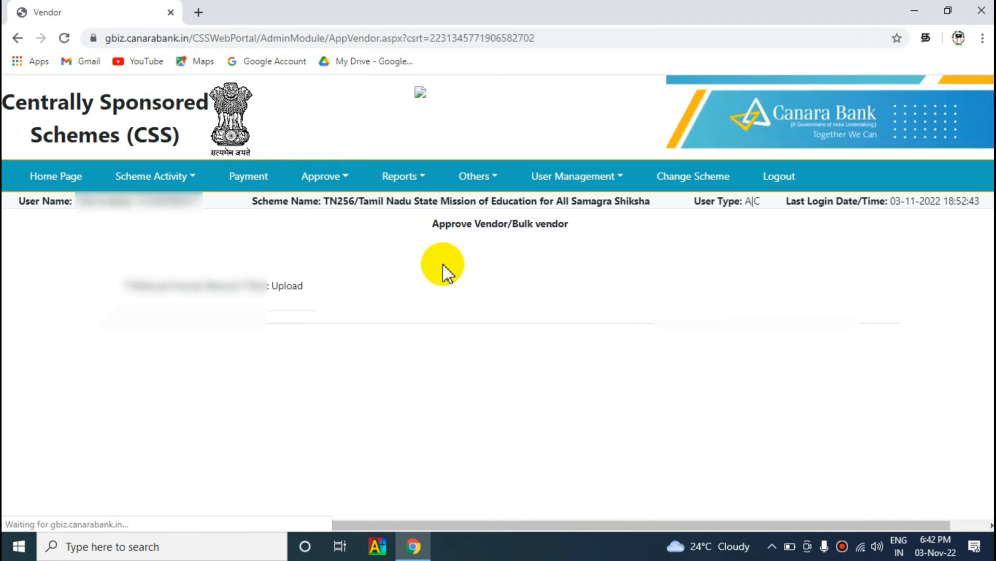
Step: Approve the manually entered FAMILY SUPERMARKET vendor record (pin 607202) until it shows SUCCESS, then log out
left_click(128, 285)
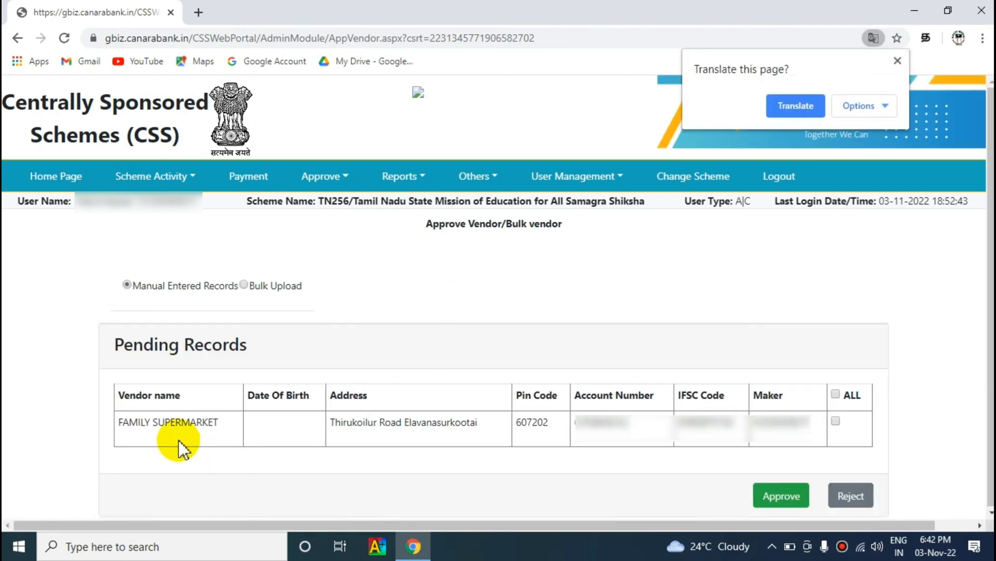
left_click(836, 420)
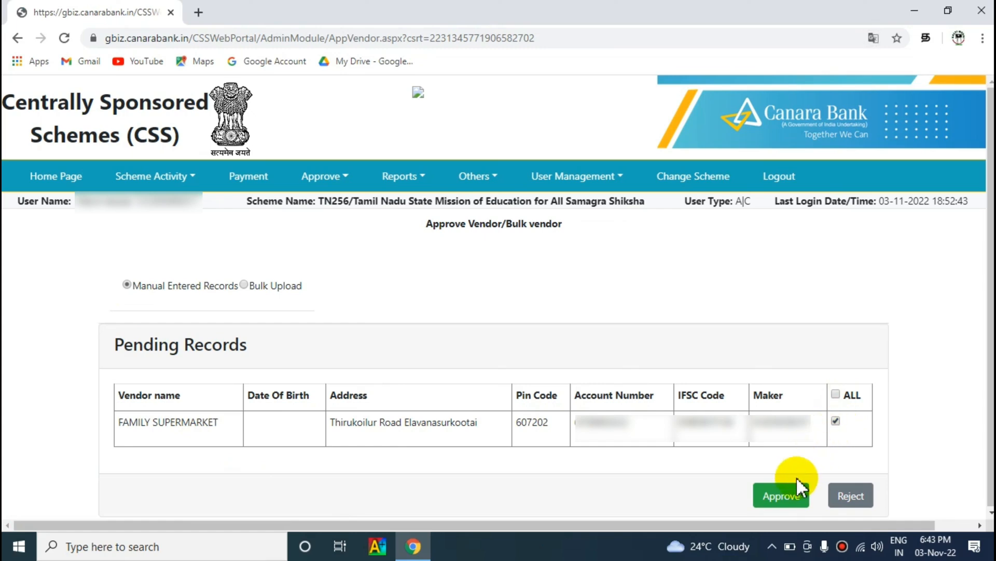
left_click(856, 498)
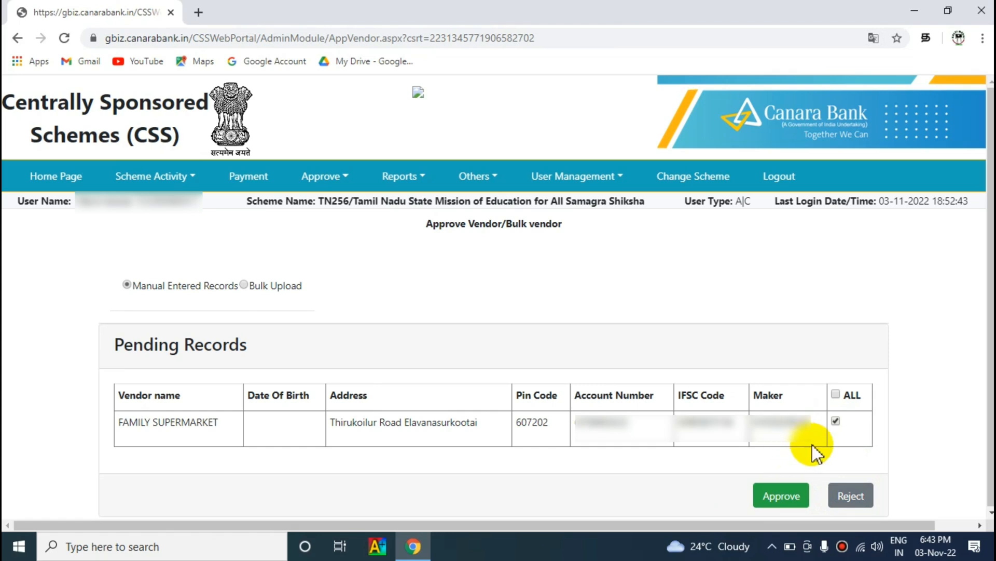
left_click(781, 502)
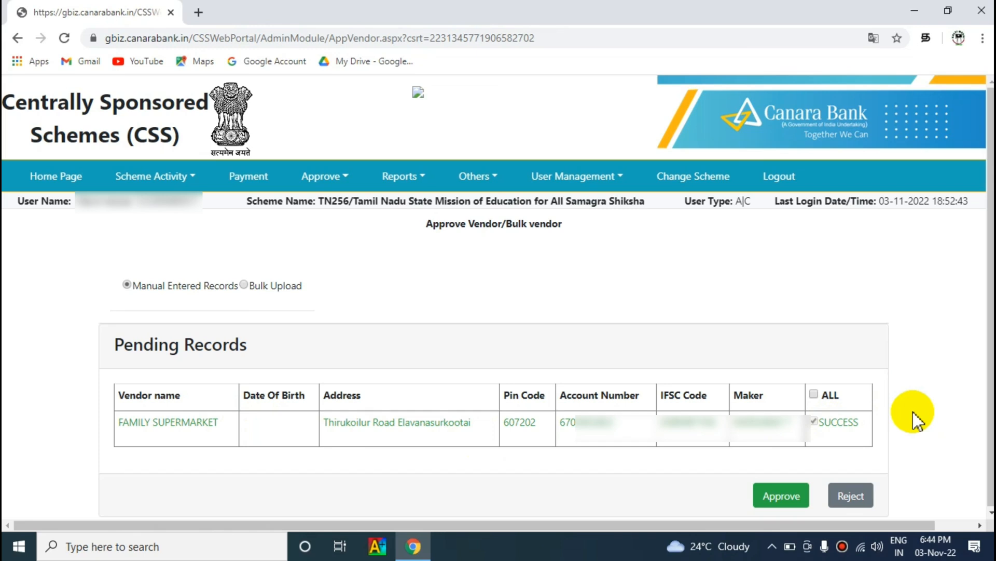
left_click(778, 180)
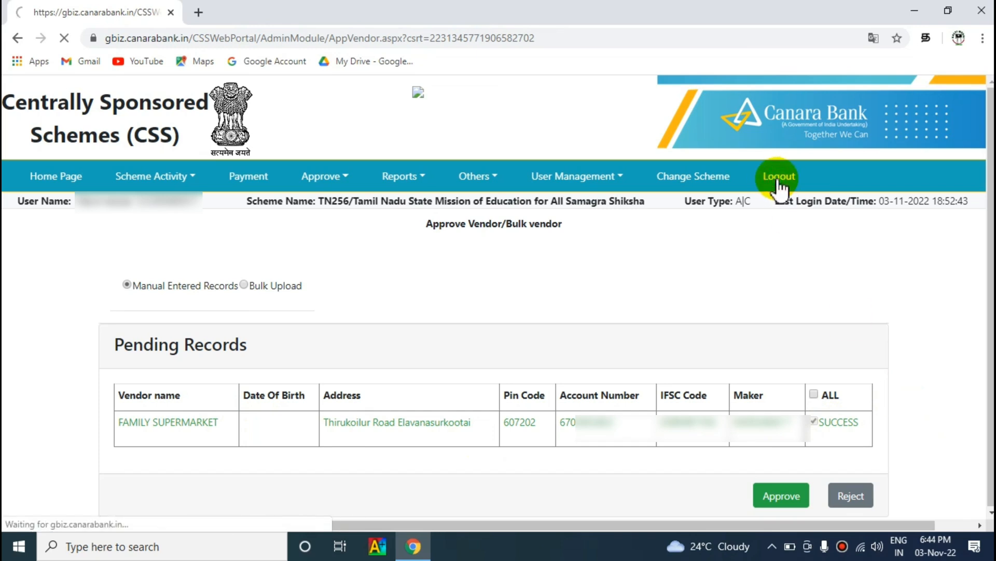